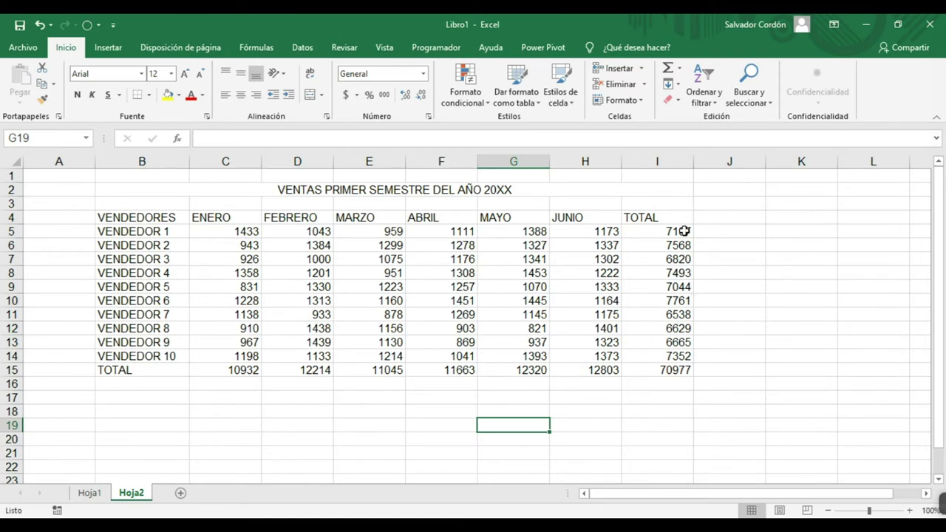
Select the TOTAL column I4:I15 and the TOTAL row B15:I15, then visit cells G11 and H13.
{"action": "left_click_drag", "start_coordinate": [676, 214], "coordinate": [668, 371]}
{"action": "left_click_drag", "start_coordinate": [131, 370], "coordinate": [681, 370]}
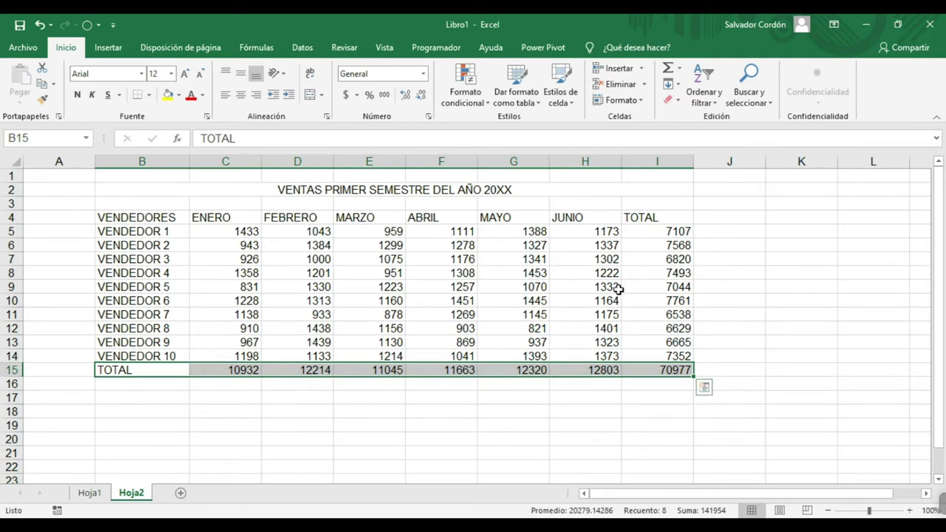
{"action": "left_click", "coordinate": [536, 314]}
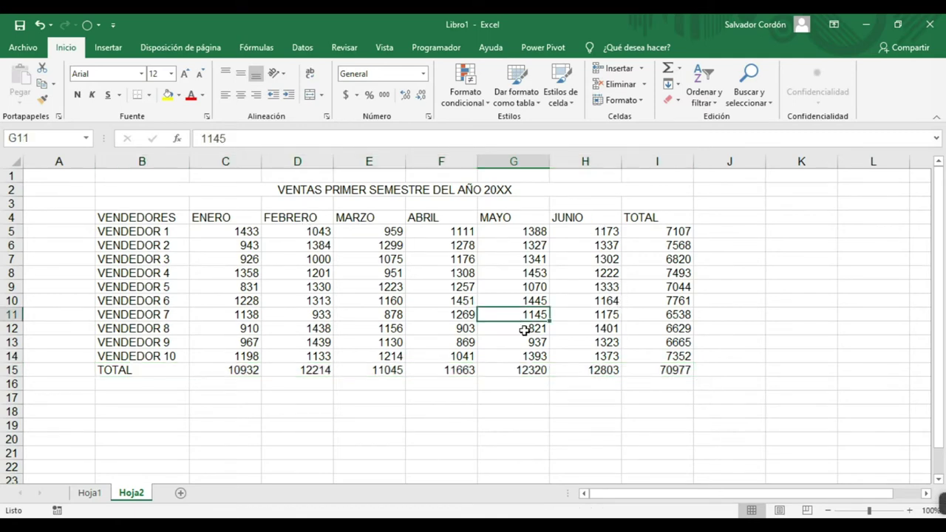
{"action": "left_click", "coordinate": [609, 339]}
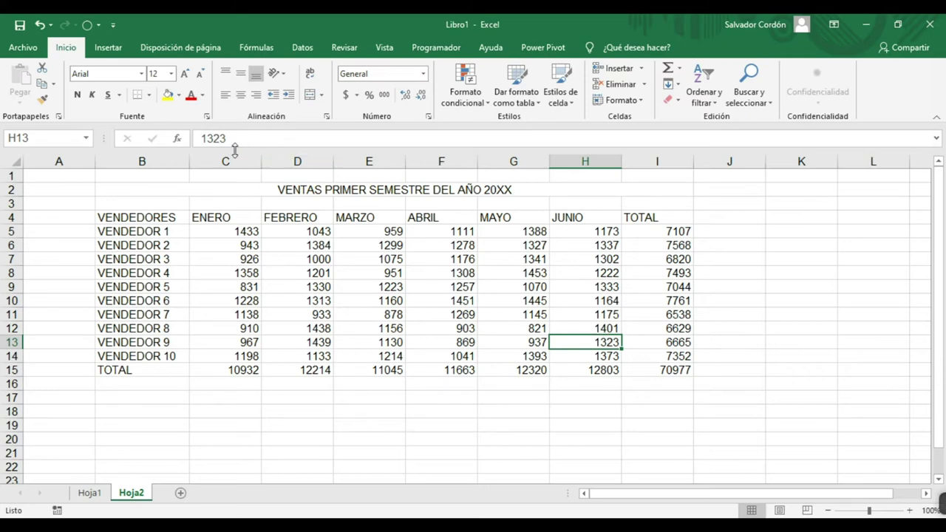
Starting at B4, move with arrow keys along the header row, column I and rows 5–8.
{"action": "left_click", "coordinate": [152, 216]}
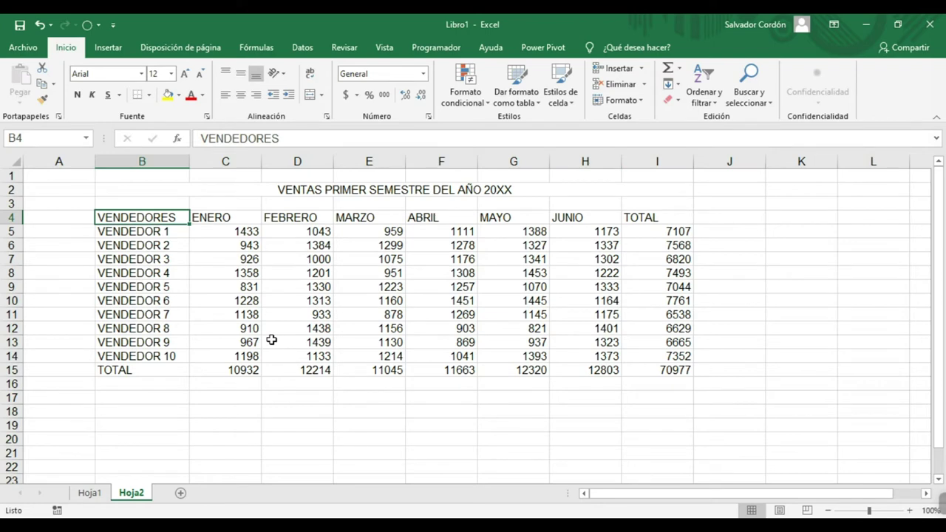
{"action": "key", "text": "Right"}
{"action": "key", "text": "Right"}
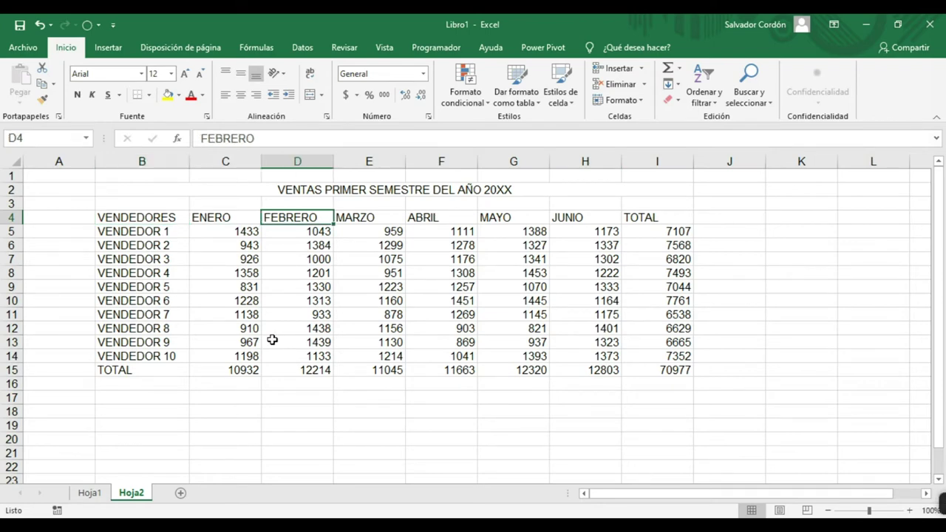
{"action": "key", "text": "Right"}
{"action": "key", "text": "Right"}
{"action": "key", "text": "Right"}
{"action": "key", "text": "Right"}
{"action": "key", "text": "Right"}
{"action": "key", "text": "Down"}
{"action": "key", "text": "Down"}
{"action": "key", "text": "Down"}
{"action": "key", "text": "Left"}
{"action": "key", "text": "Left"}
{"action": "key", "text": "Left"}
{"action": "key", "text": "Left"}
{"action": "key", "text": "Left"}
{"action": "key", "text": "Left"}
{"action": "key", "text": "Left"}
{"action": "key", "text": "Up"}
{"action": "key", "text": "Up"}
{"action": "key", "text": "Up"}
{"action": "key", "text": "Down"}
{"action": "key", "text": "Down"}
{"action": "key", "text": "Down"}
{"action": "key", "text": "Down"}
{"action": "key", "text": "Right"}
{"action": "key", "text": "Right"}
{"action": "key", "text": "Right"}
{"action": "key", "text": "Left"}
{"action": "key", "text": "Left"}
{"action": "key", "text": "Left"}
{"action": "key", "text": "Left"}
{"action": "key", "text": "Up"}
{"action": "key", "text": "Up"}
{"action": "key", "text": "Up"}
{"action": "key", "text": "Right"}
{"action": "key", "text": "Right"}
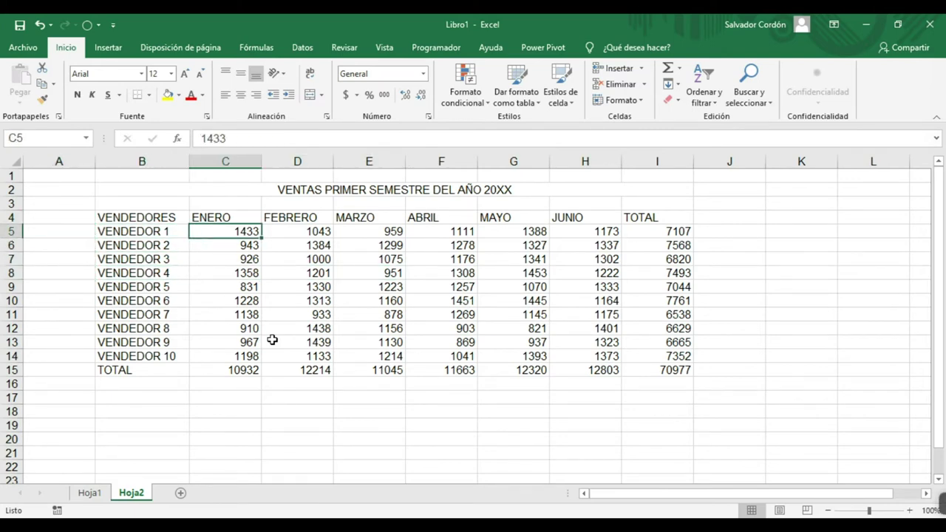
{"action": "key", "text": "Up"}
{"action": "key", "text": "Left"}
Jump between cells G8, C10, H11, H5, C6 and C13, then check the totals in I11 and I9.
{"action": "left_click", "coordinate": [485, 270]}
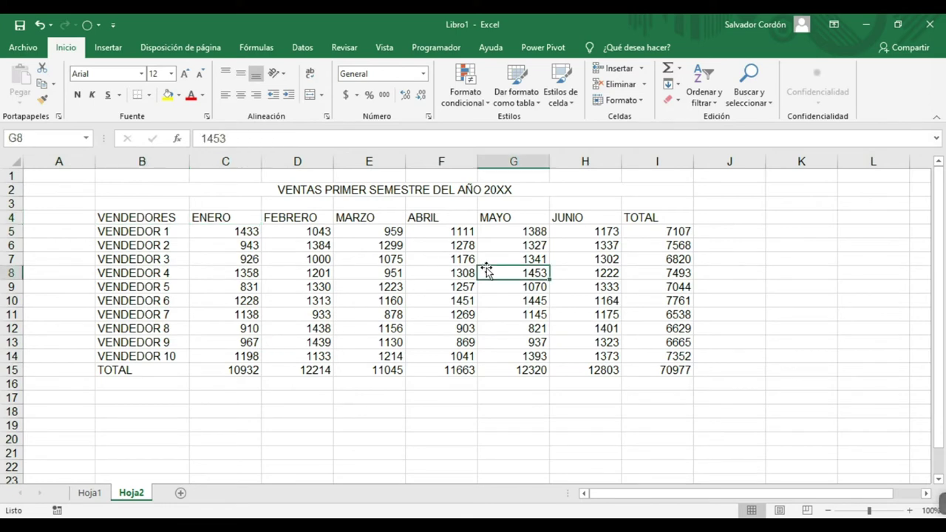
{"action": "left_click", "coordinate": [248, 297]}
{"action": "left_click", "coordinate": [603, 313]}
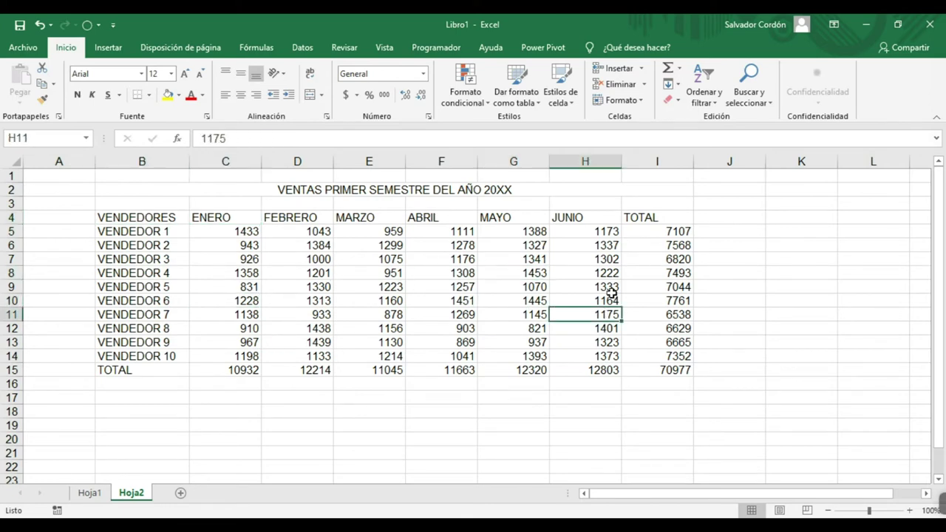
{"action": "left_click", "coordinate": [610, 232]}
{"action": "left_click", "coordinate": [193, 249]}
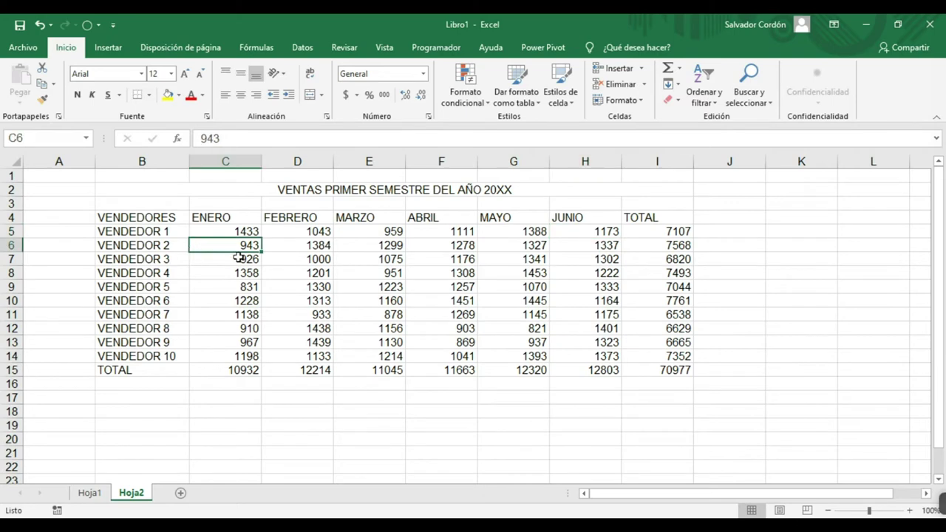
{"action": "left_click", "coordinate": [253, 337]}
{"action": "left_click", "coordinate": [662, 315]}
{"action": "left_click", "coordinate": [684, 290]}
Select the vendor totals I5:I14, then I8, then the range I5:I15.
{"action": "left_click_drag", "start_coordinate": [677, 236], "coordinate": [661, 359]}
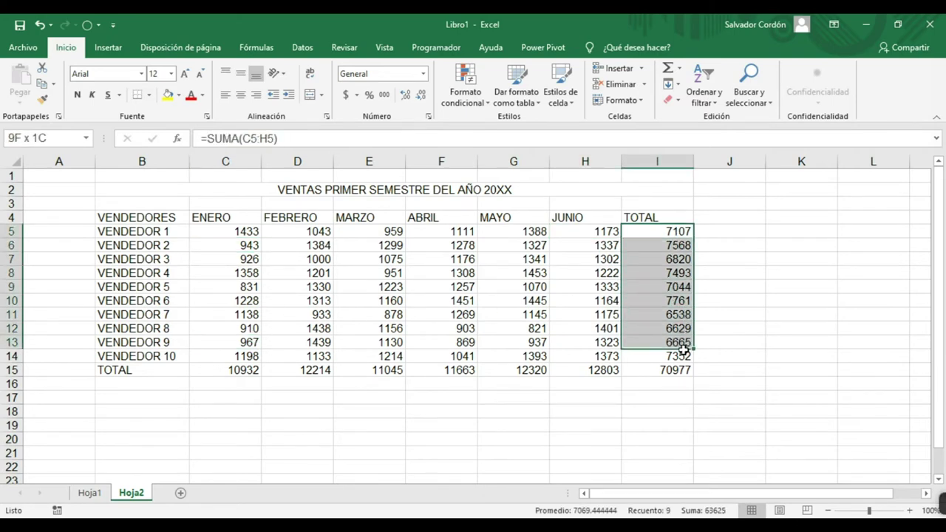
{"action": "left_click", "coordinate": [669, 272]}
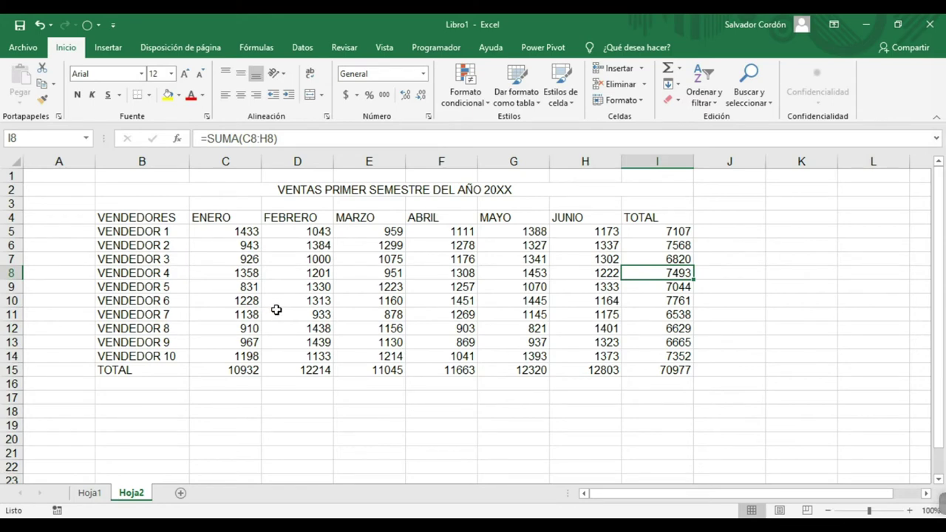
{"action": "left_click_drag", "start_coordinate": [667, 231], "coordinate": [667, 369]}
Select totals I6, I8, I9, I10, I5 and I14 together and give them a yellow fill.
{"action": "left_click", "coordinate": [667, 246]}
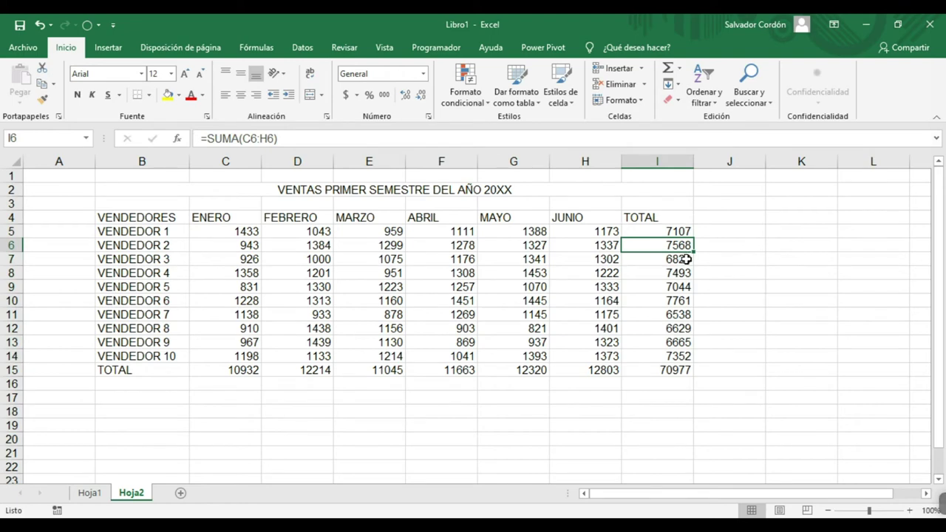
{"action": "left_click", "coordinate": [681, 273], "text": "ctrl"}
{"action": "left_click", "coordinate": [680, 288], "text": "ctrl"}
{"action": "left_click", "coordinate": [680, 302], "text": "ctrl"}
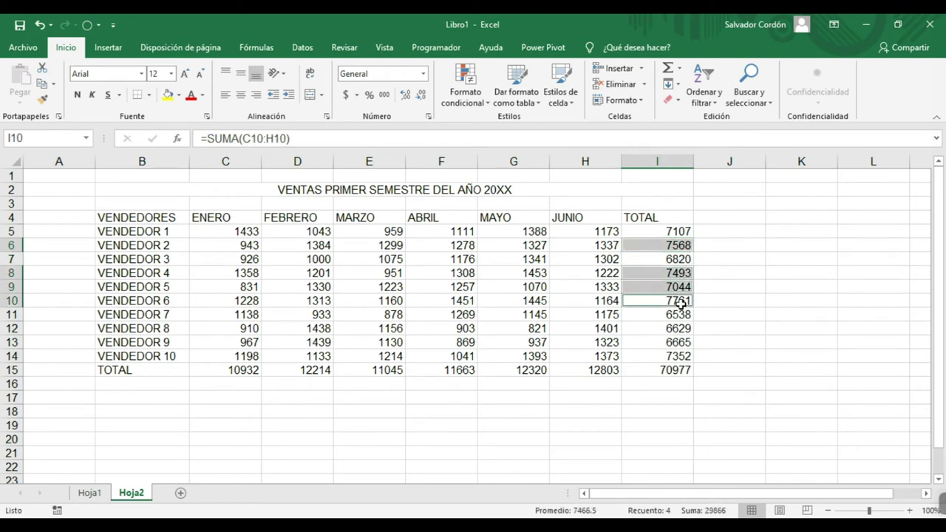
{"action": "left_click", "coordinate": [684, 233], "text": "ctrl"}
{"action": "left_click", "coordinate": [677, 357], "text": "ctrl"}
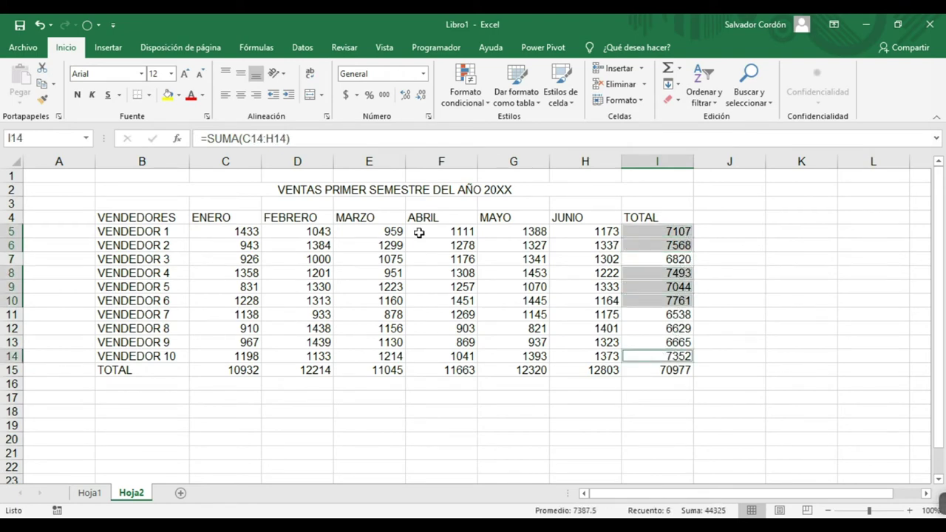
{"action": "left_click", "coordinate": [167, 95]}
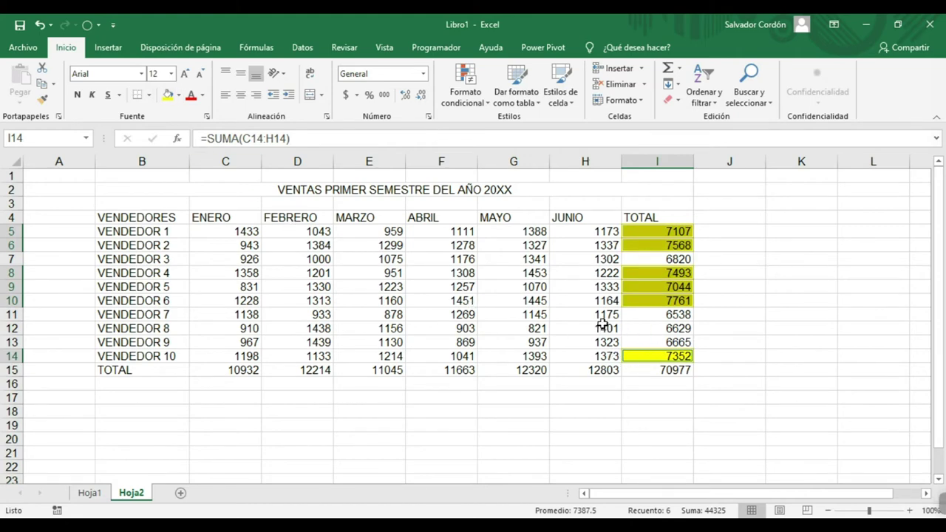
Remove the fill from the selected totals, then go to cell H9.
{"action": "left_click", "coordinate": [178, 95]}
{"action": "left_click", "coordinate": [199, 215]}
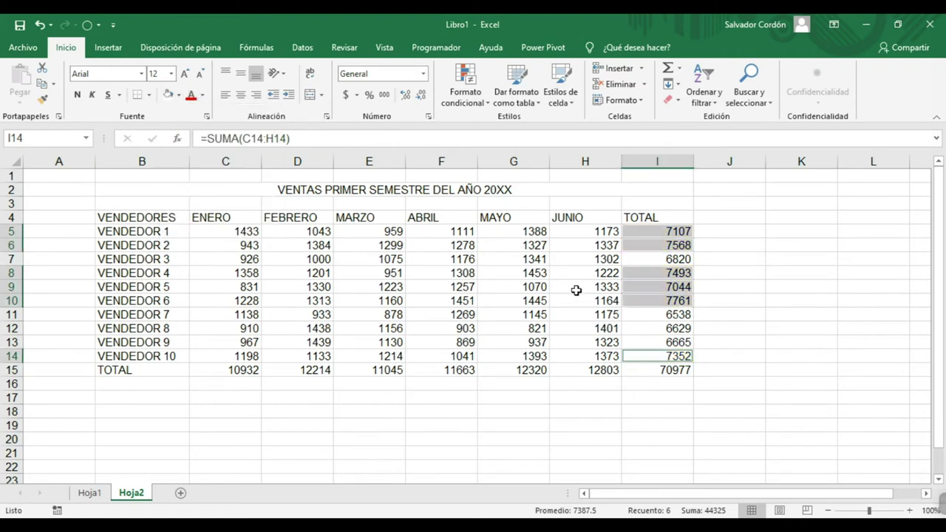
{"action": "left_click", "coordinate": [179, 94]}
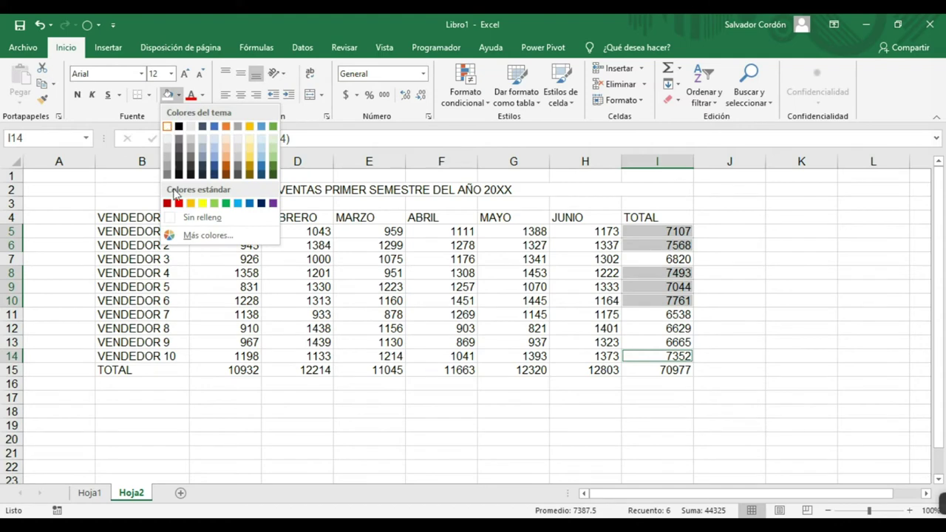
{"action": "left_click", "coordinate": [200, 217]}
{"action": "left_click", "coordinate": [557, 285]}
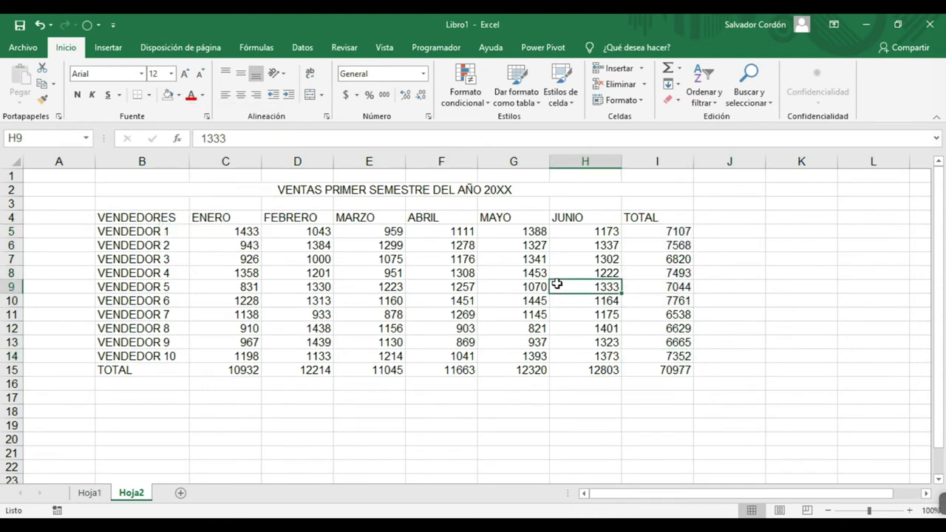
Select totals I5, I10, I9, I8 and I14 together and fill them yellow.
{"action": "left_click", "coordinate": [659, 233]}
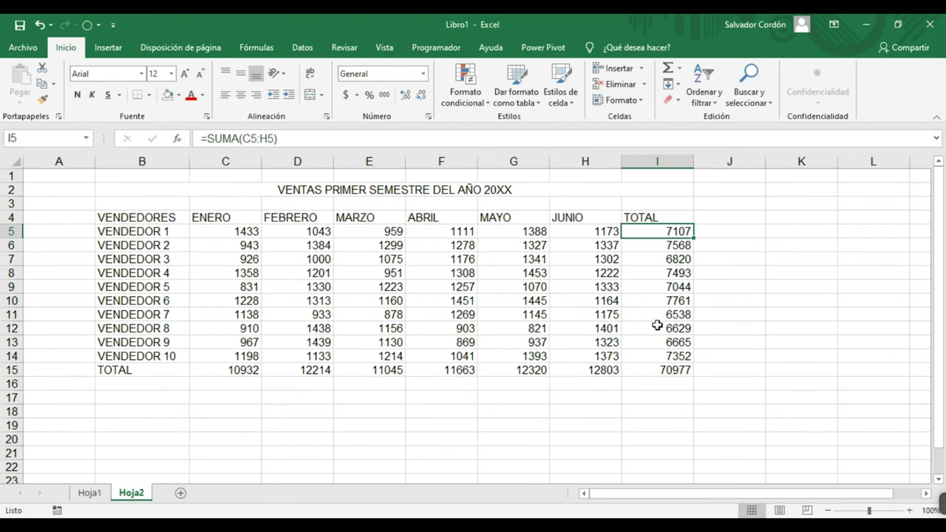
{"action": "left_click", "coordinate": [669, 300], "text": "ctrl"}
{"action": "left_click", "coordinate": [674, 286], "text": "ctrl"}
{"action": "left_click", "coordinate": [680, 273], "text": "ctrl"}
{"action": "left_click", "coordinate": [683, 357], "text": "ctrl"}
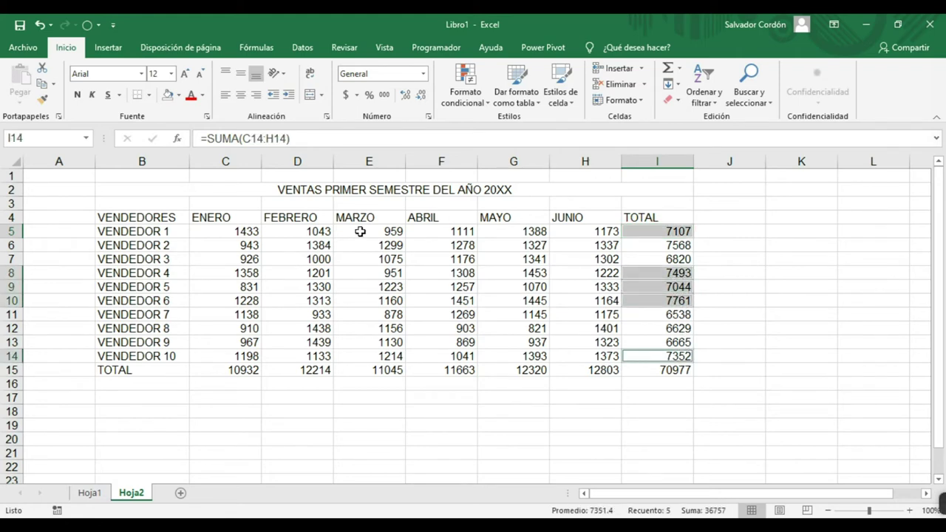
{"action": "left_click", "coordinate": [178, 94]}
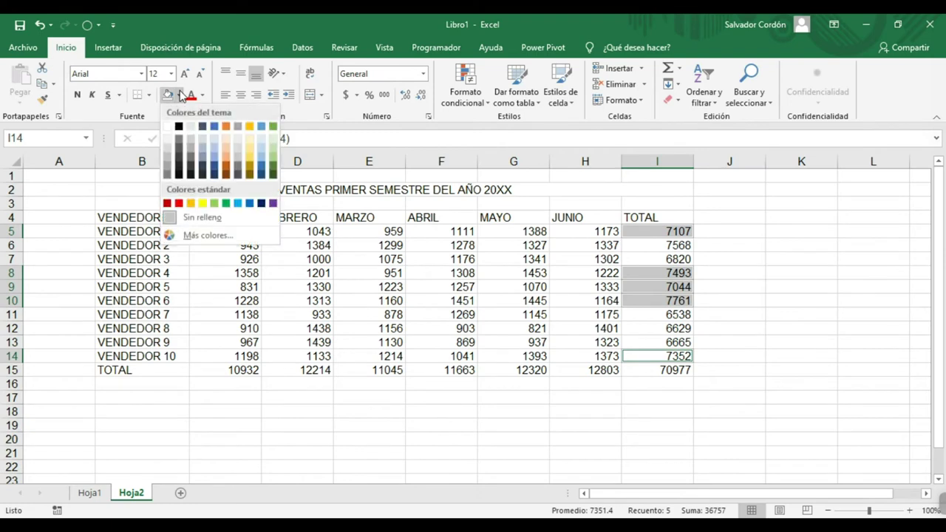
{"action": "left_click", "coordinate": [202, 203]}
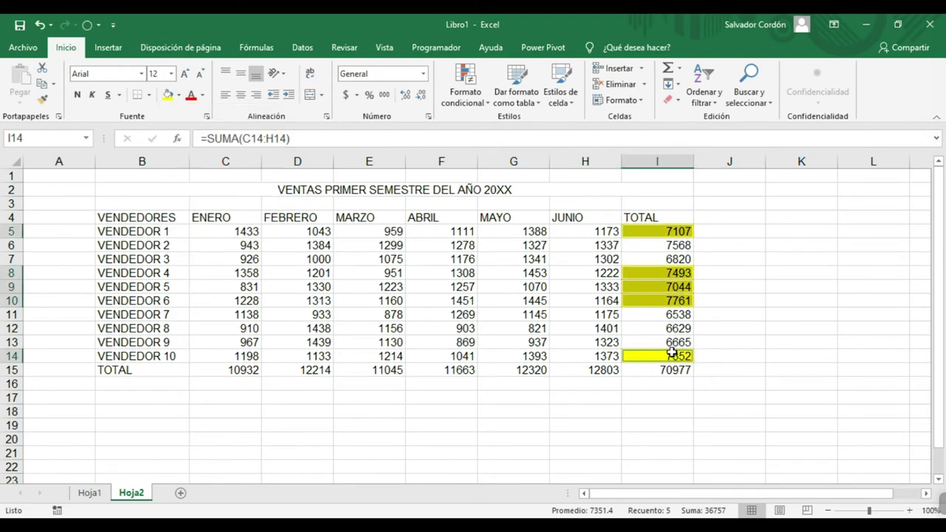
Select totals I6:I8 and I11:I13, undo the yellow fill, and select cell G9.
{"action": "left_click_drag", "start_coordinate": [663, 244], "coordinate": [674, 273]}
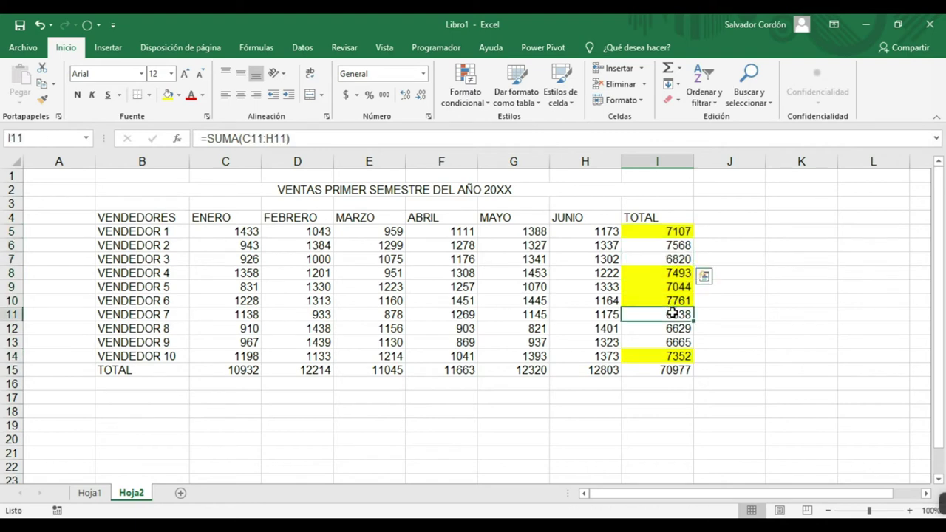
{"action": "left_click_drag", "start_coordinate": [669, 314], "coordinate": [672, 344]}
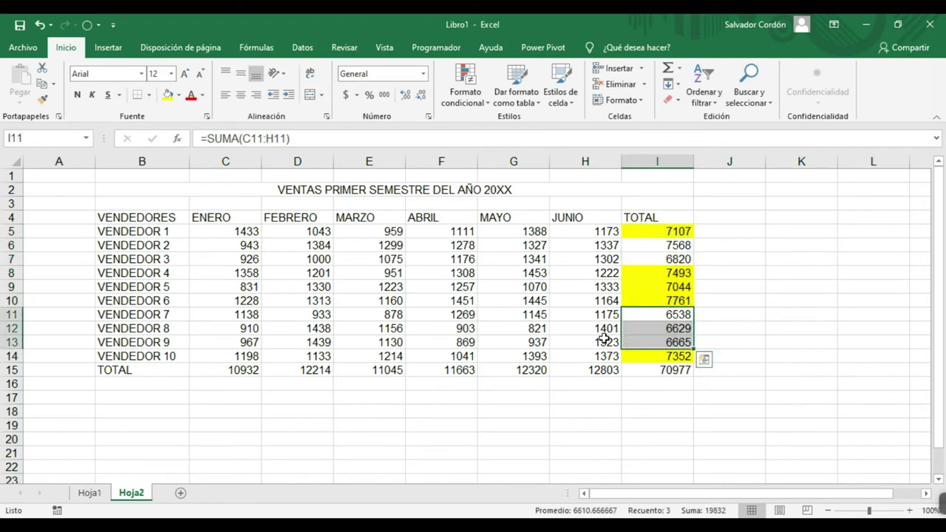
{"action": "key", "text": "ctrl+z"}
{"action": "left_click", "coordinate": [536, 291]}
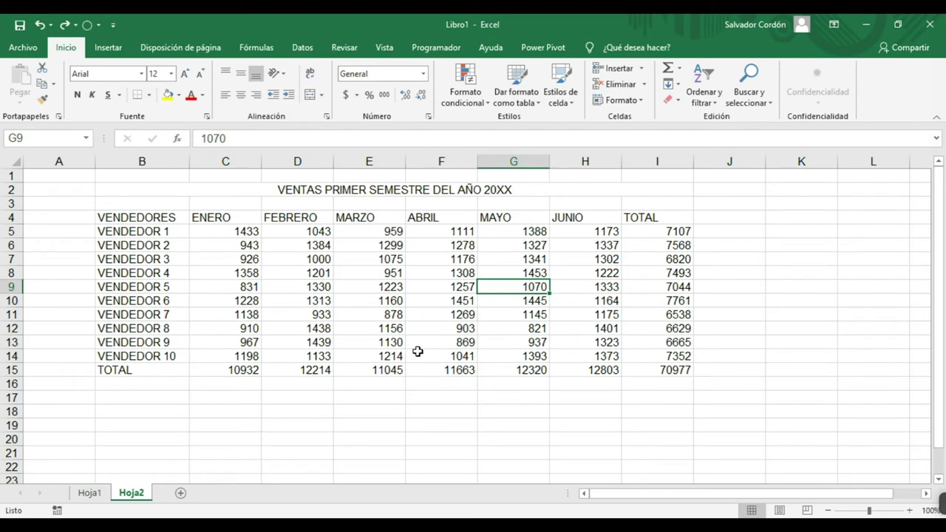
Select VENDEDOR 1 in B5 and drag down column B to select the vendor names through VENDEDOR 6.
{"action": "left_click", "coordinate": [178, 231]}
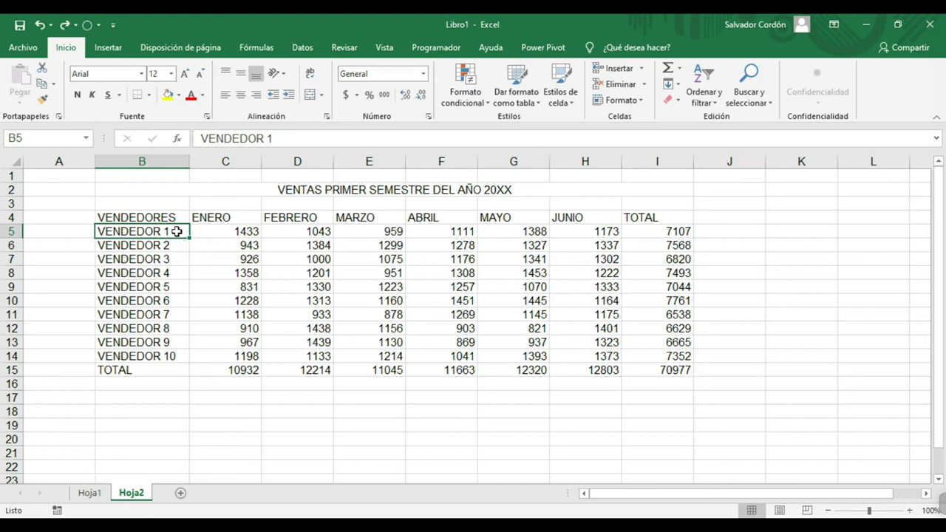
{"action": "left_click_drag", "start_coordinate": [177, 231], "coordinate": [175, 292]}
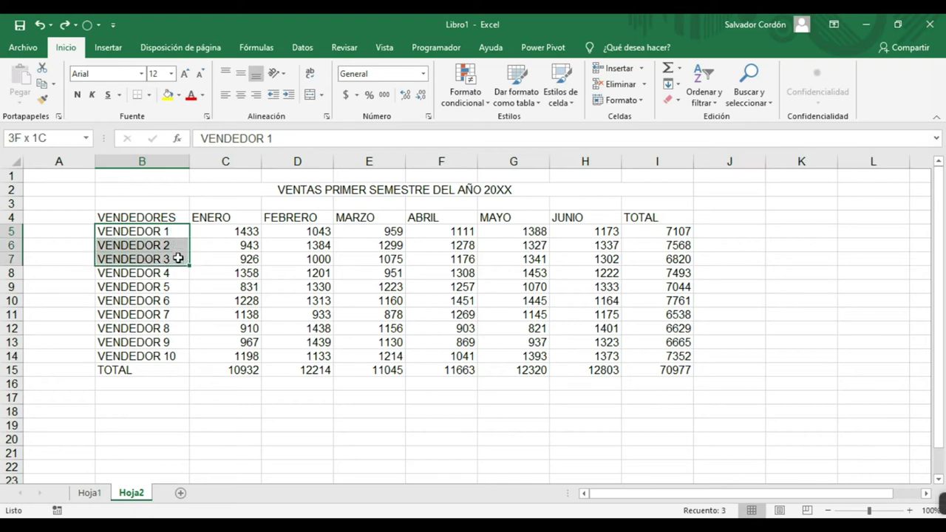
{"action": "mouse_move", "coordinate": [174, 292]}
{"action": "left_mouse_down"}
{"action": "mouse_move", "coordinate": [181, 354]}
{"action": "mouse_move", "coordinate": [182, 232]}
{"action": "mouse_move", "coordinate": [498, 236]}
{"action": "mouse_move", "coordinate": [158, 232]}
{"action": "mouse_move", "coordinate": [106, 216]}
{"action": "mouse_move", "coordinate": [133, 232]}
{"action": "mouse_move", "coordinate": [59, 233]}
{"action": "mouse_move", "coordinate": [152, 232]}
{"action": "mouse_move", "coordinate": [152, 217]}
{"action": "mouse_move", "coordinate": [110, 232]}
{"action": "mouse_move", "coordinate": [67, 217]}
{"action": "mouse_move", "coordinate": [67, 230]}
{"action": "mouse_move", "coordinate": [70, 190]}
{"action": "mouse_move", "coordinate": [79, 224]}
{"action": "mouse_move", "coordinate": [141, 217]}
{"action": "mouse_move", "coordinate": [129, 273]}
{"action": "mouse_move", "coordinate": [141, 232]}
{"action": "mouse_move", "coordinate": [69, 224]}
{"action": "mouse_move", "coordinate": [68, 200]}
{"action": "mouse_move", "coordinate": [137, 214]}
{"action": "left_mouse_up"}
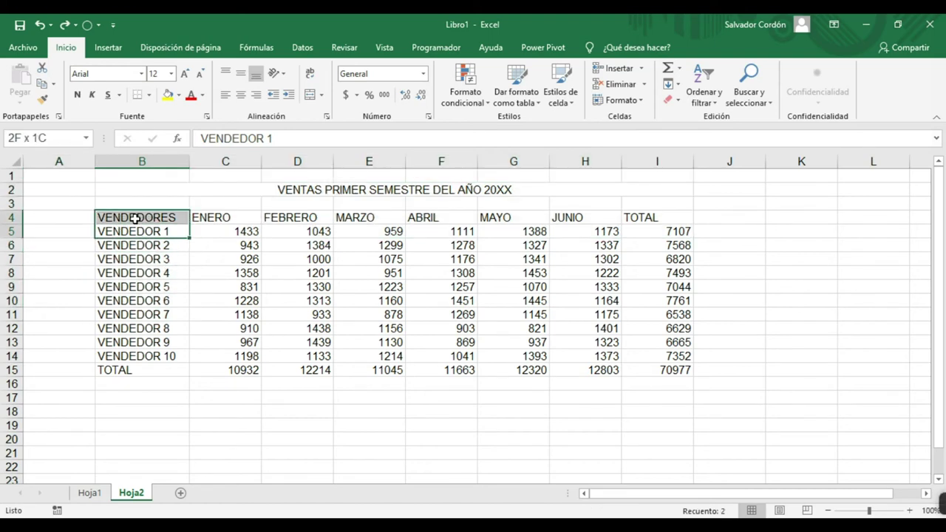
{"action": "left_click", "coordinate": [225, 273]}
{"action": "left_click", "coordinate": [301, 330]}
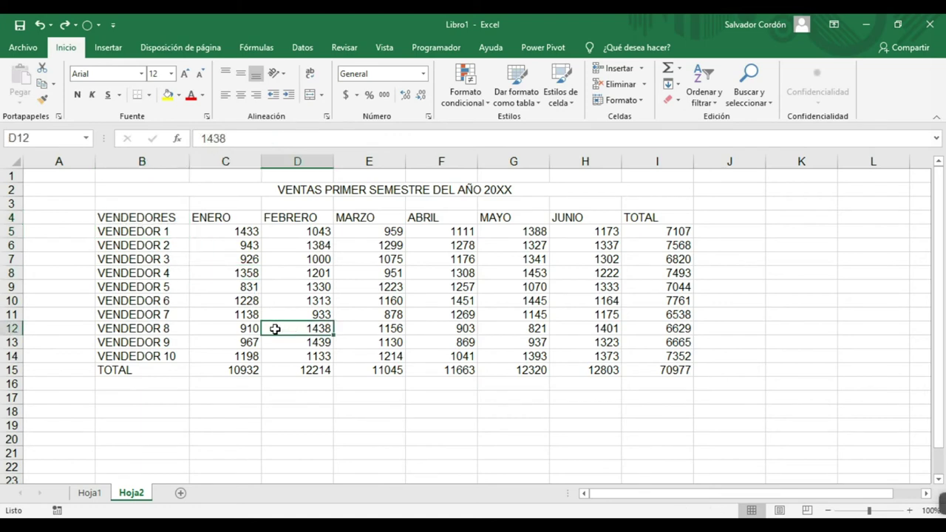
{"action": "left_click", "coordinate": [156, 218]}
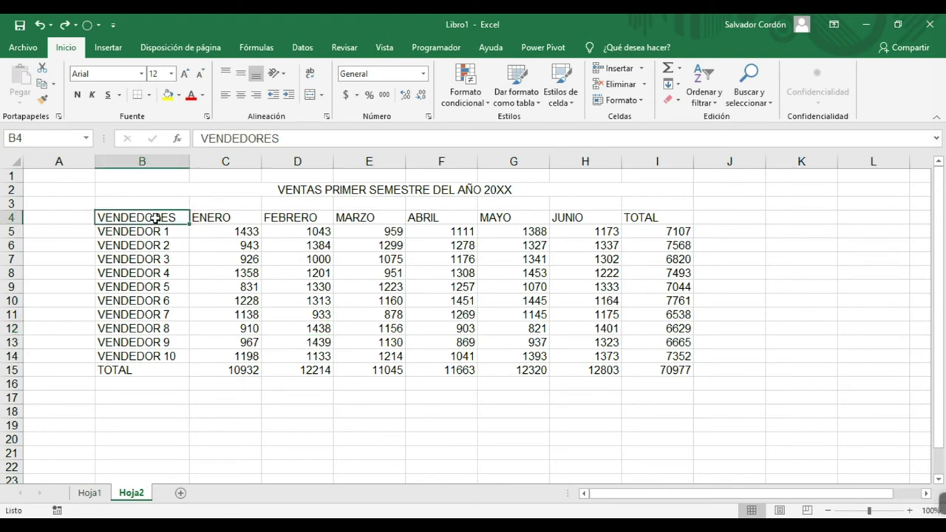
{"action": "left_click_drag", "start_coordinate": [156, 218], "coordinate": [684, 374]}
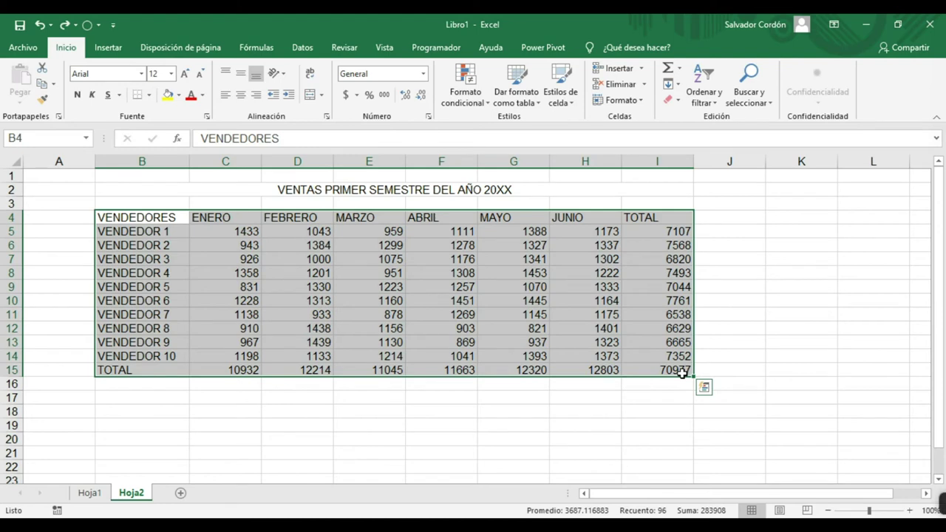
{"action": "left_click", "coordinate": [236, 270]}
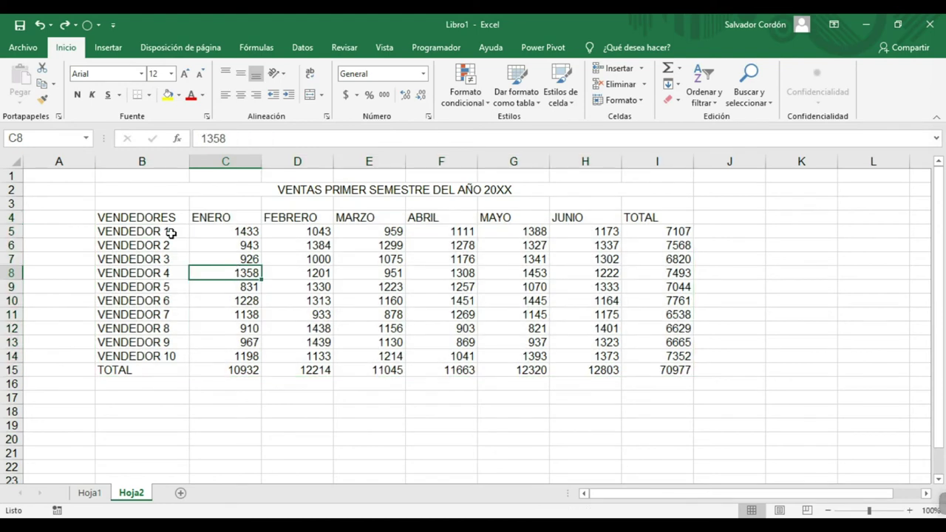
{"action": "left_click", "coordinate": [162, 222]}
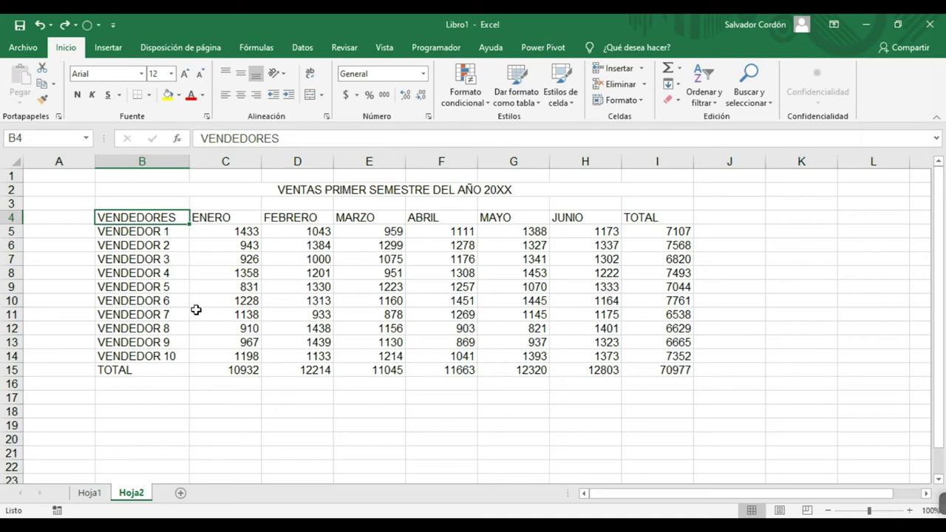
{"action": "key", "text": "ctrl+Right"}
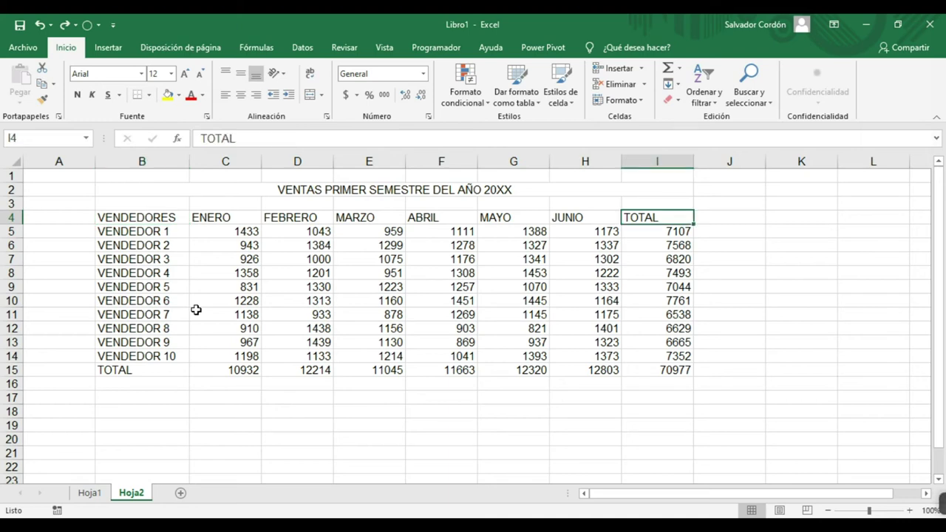
{"action": "key", "text": "ctrl+Down"}
{"action": "key", "text": "ctrl+Left"}
{"action": "key", "text": "ctrl+Up"}
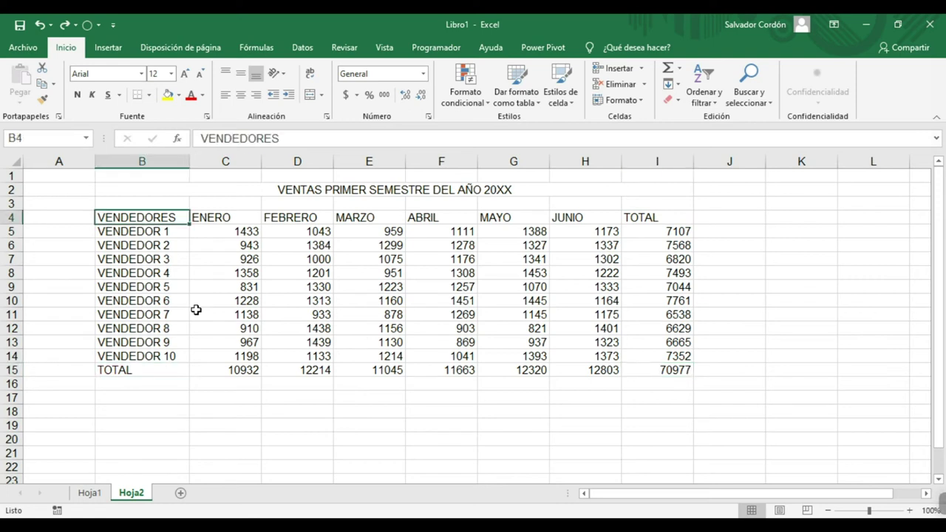
{"action": "key", "text": "ctrl+Right"}
{"action": "key", "text": "ctrl+Down"}
{"action": "key", "text": "ctrl+Left"}
{"action": "key", "text": "ctrl+Up"}
{"action": "key", "text": "ctrl+Right"}
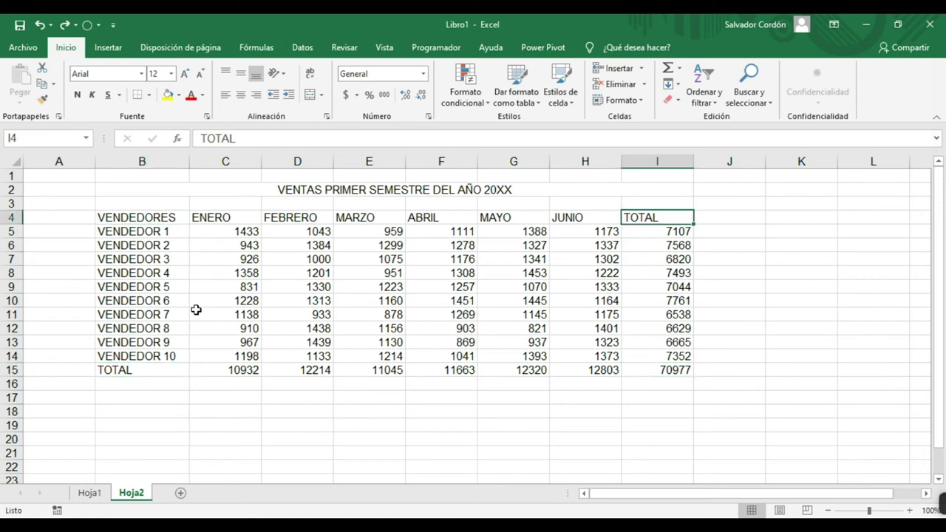
{"action": "key", "text": "ctrl+Left"}
{"action": "key", "text": "ctrl+Down"}
{"action": "key", "text": "ctrl+Right"}
{"action": "key", "text": "ctrl+Up"}
{"action": "key", "text": "ctrl+Left"}
{"action": "key", "text": "ctrl+Down"}
{"action": "key", "text": "ctrl+Up"}
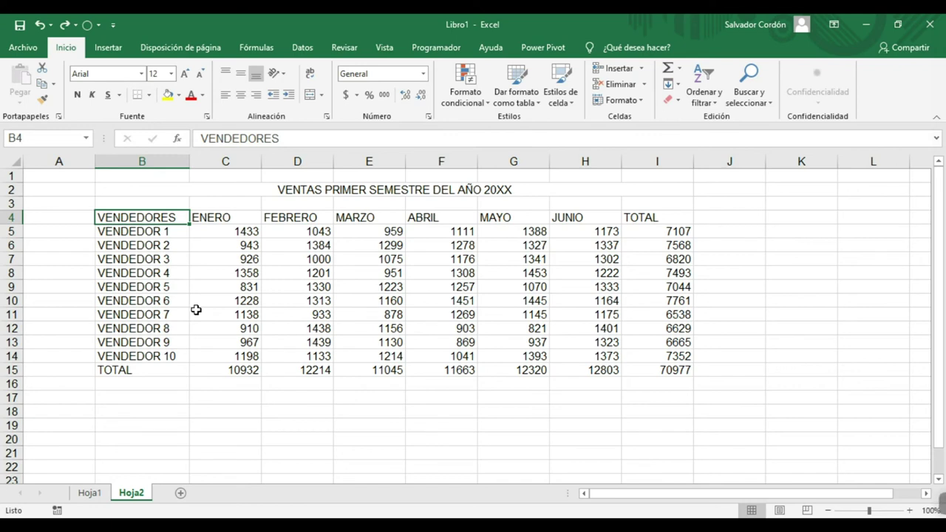
Grow the selection from B4 across the month columns and down two rows, then shrink it back to column B.
{"action": "key", "text": "shift+Right"}
{"action": "key", "text": "shift+Right"}
{"action": "key", "text": "shift+Right"}
{"action": "key", "text": "shift+Right"}
{"action": "key", "text": "shift+Right"}
{"action": "key", "text": "shift+Down"}
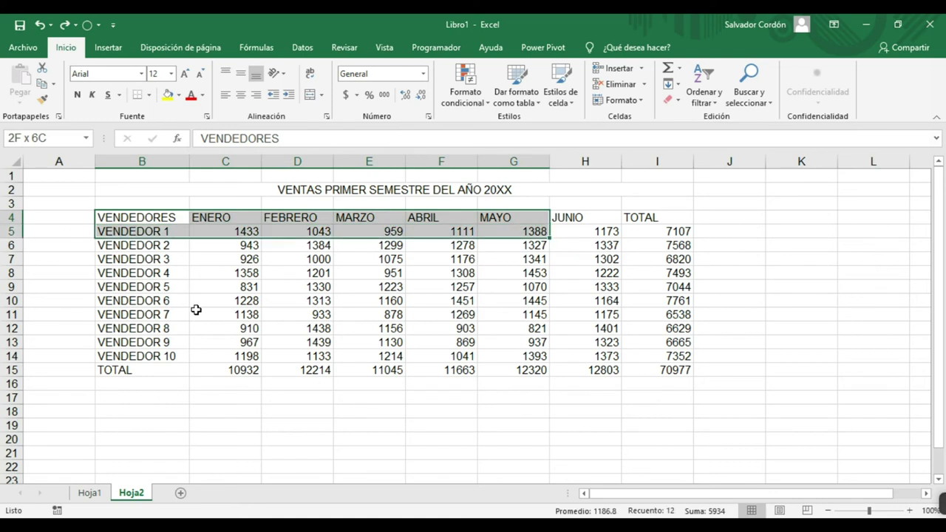
{"action": "key", "text": "shift+Down"}
{"action": "key", "text": "shift+Down"}
{"action": "key", "text": "shift+Down"}
{"action": "key", "text": "shift+Down"}
{"action": "key", "text": "shift+Down"}
{"action": "key", "text": "shift+Down"}
{"action": "key", "text": "shift+Down"}
{"action": "key", "text": "shift+Down"}
{"action": "key", "text": "shift+Down"}
{"action": "key", "text": "shift+Down"}
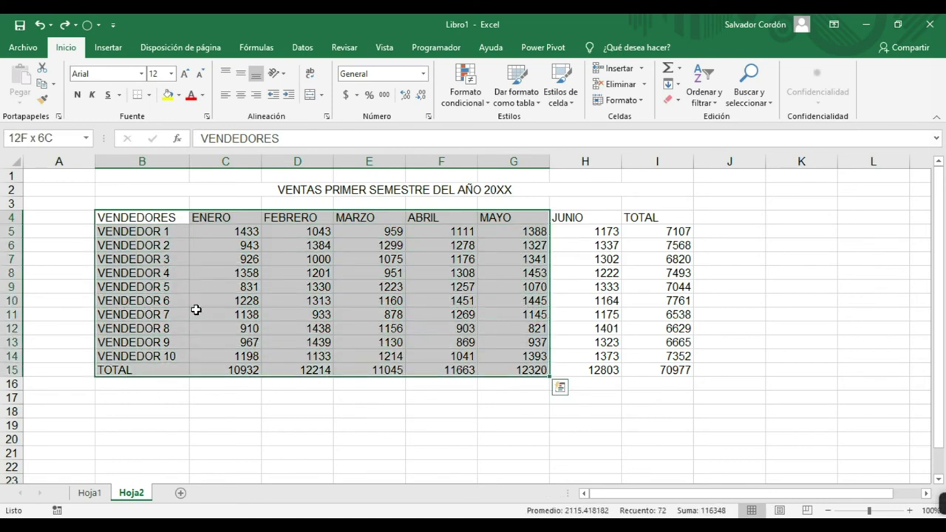
{"action": "key", "text": "shift+Up"}
{"action": "key", "text": "shift+Left"}
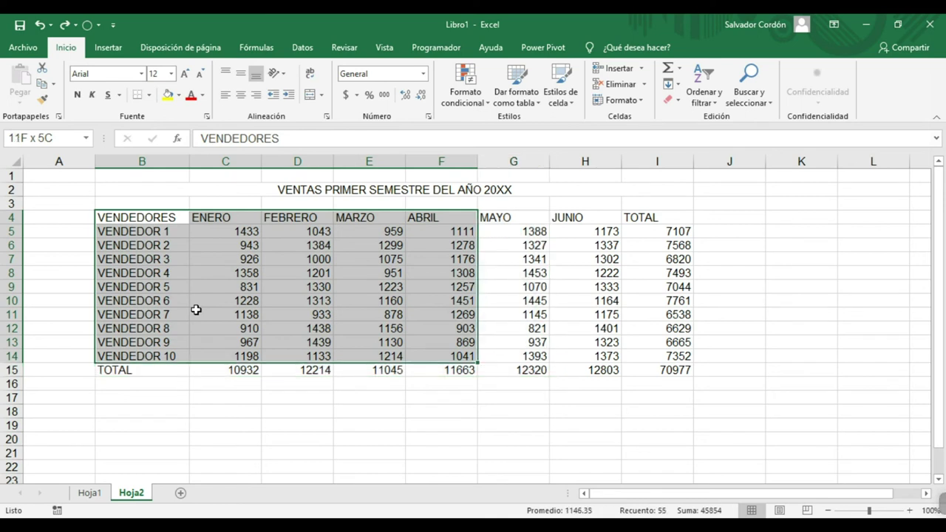
{"action": "key", "text": "shift+Left"}
{"action": "key", "text": "shift+Left"}
{"action": "key", "text": "shift+Left"}
{"action": "key", "text": "shift+Left"}
Return to the single B4 cell and select the whole table B4:I15 with Ctrl+Shift+Right and Ctrl+Shift+Down.
{"action": "key", "text": "Up"}
{"action": "key", "text": "Down"}
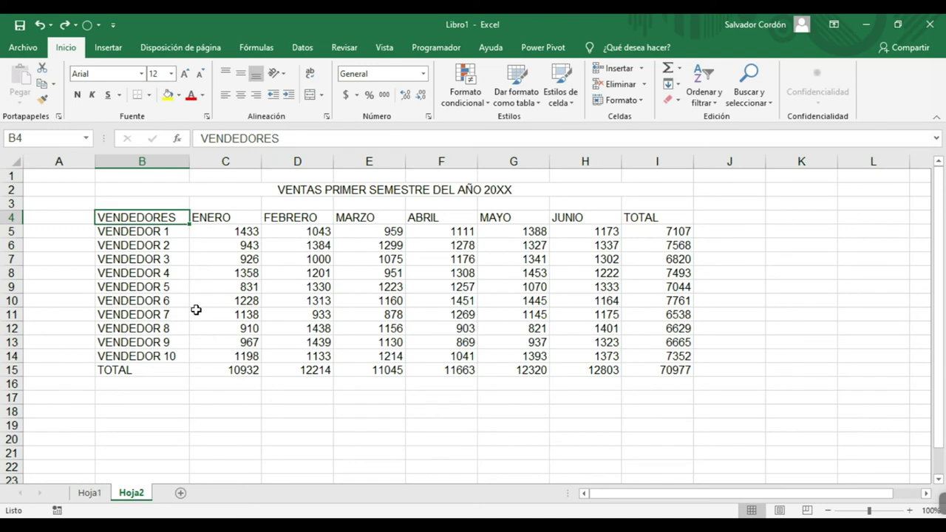
{"action": "key", "text": "ctrl+shift+Right"}
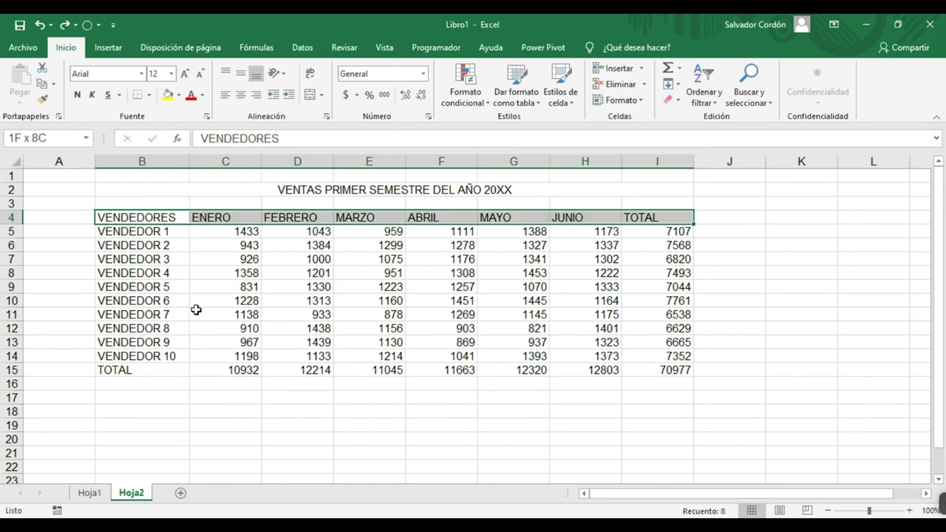
{"action": "key", "text": "ctrl+shift+Down"}
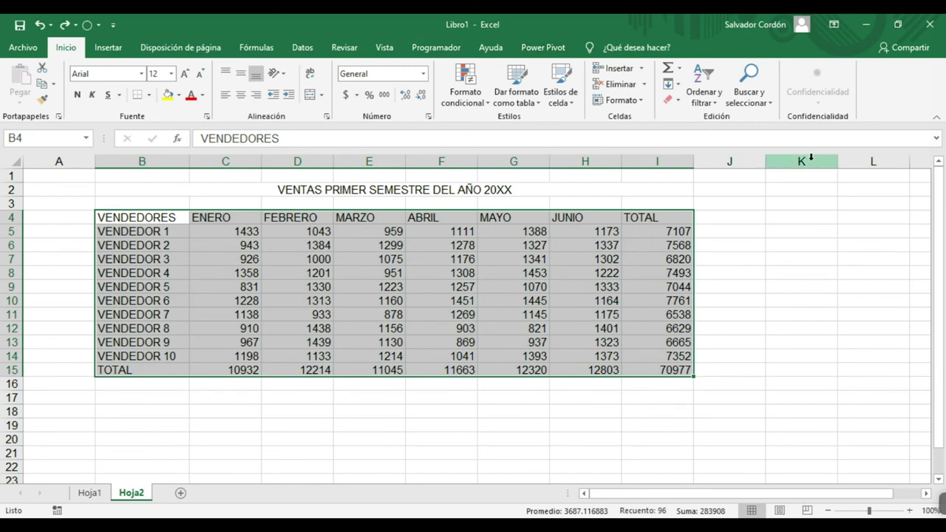
{"action": "left_click", "coordinate": [736, 161]}
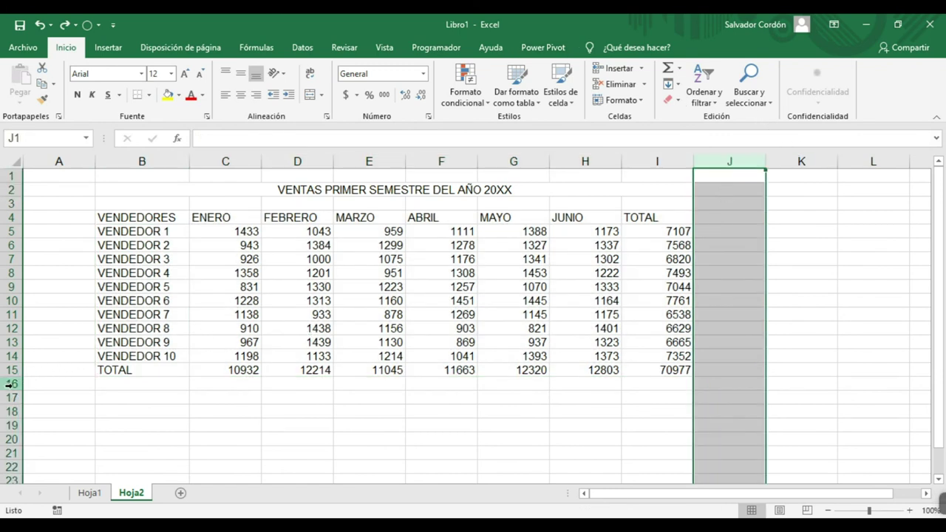
{"action": "left_click", "coordinate": [11, 384]}
{"action": "left_click", "coordinate": [297, 274]}
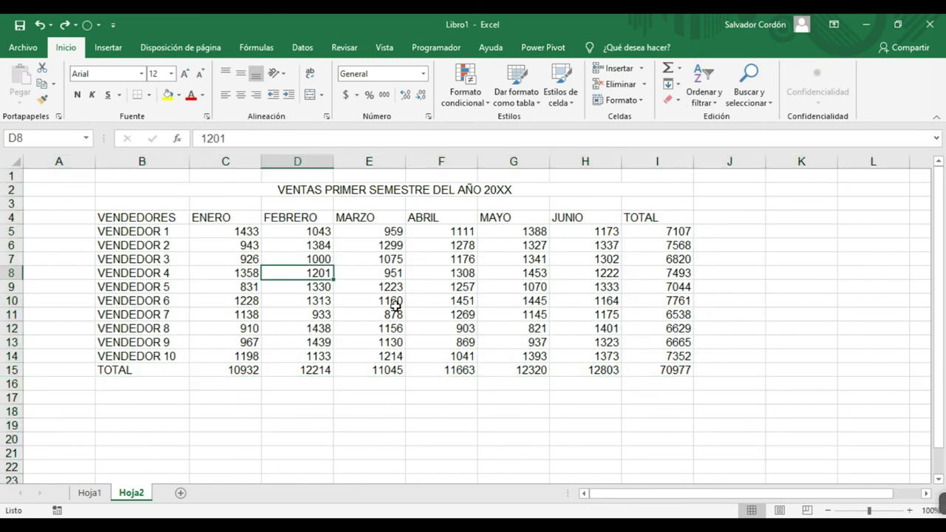
{"action": "left_click", "coordinate": [514, 301]}
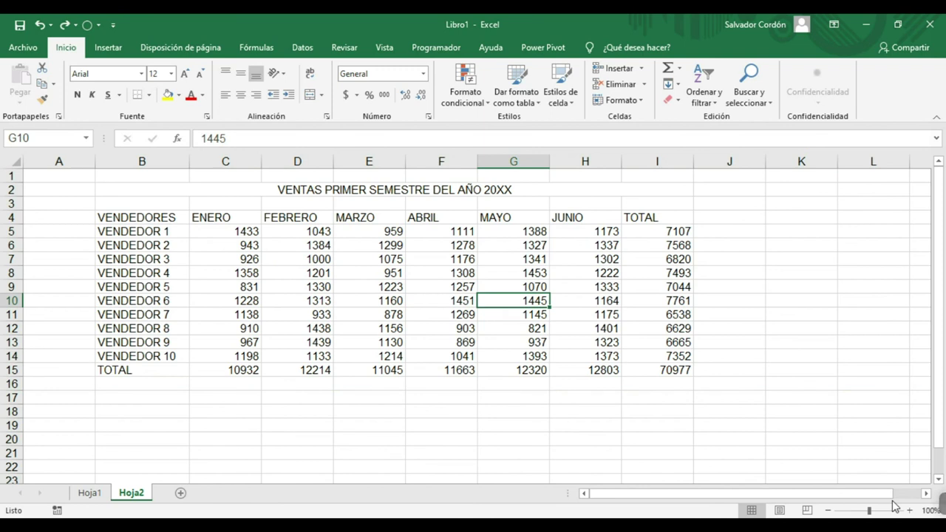